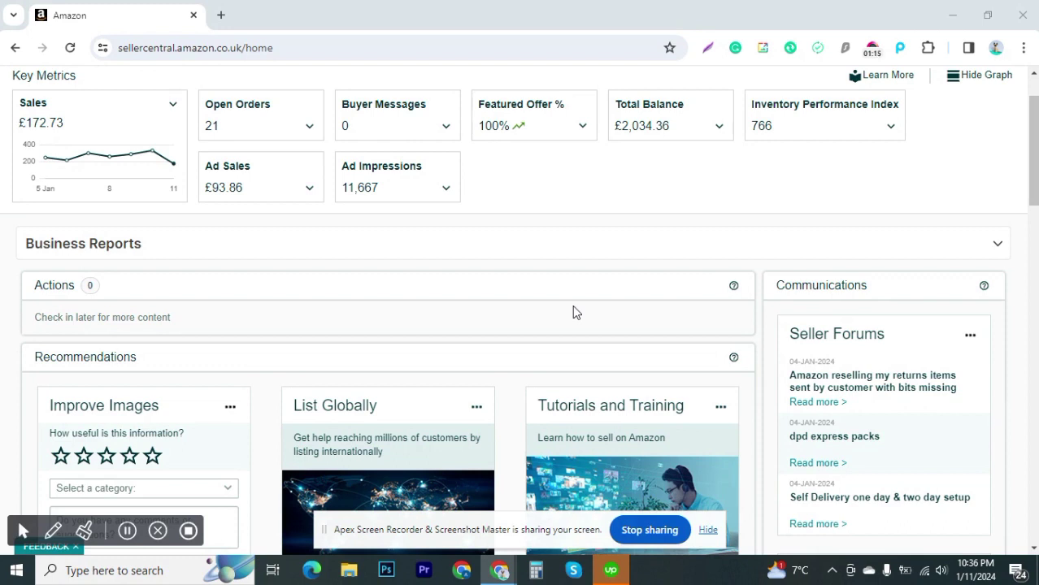
Step: Go to the Payments Dashboard and open its Reports Repository
scroll(573, 309, "up", 2)
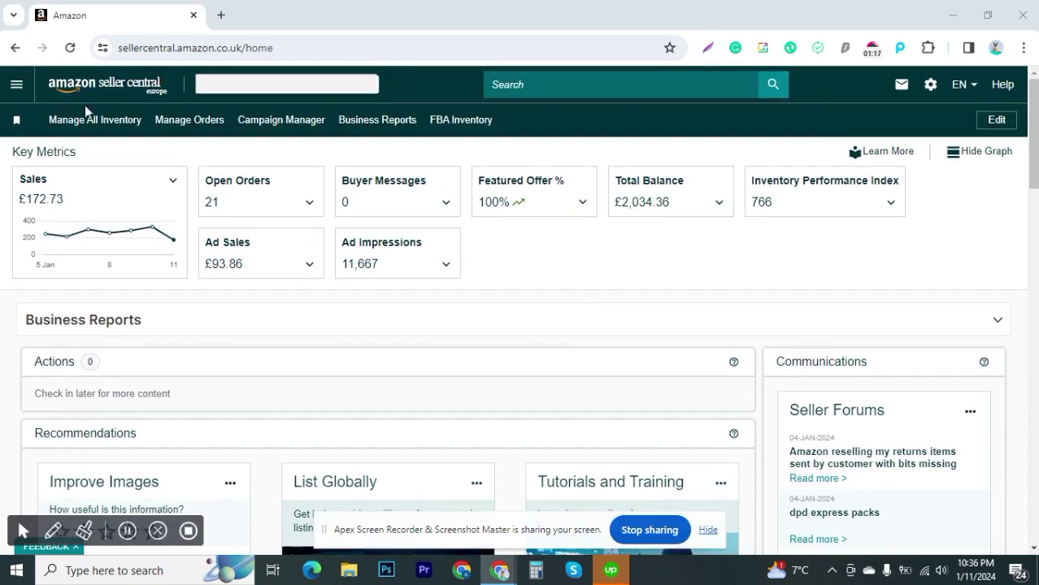
left_click(15, 85)
mouse_move(88, 430)
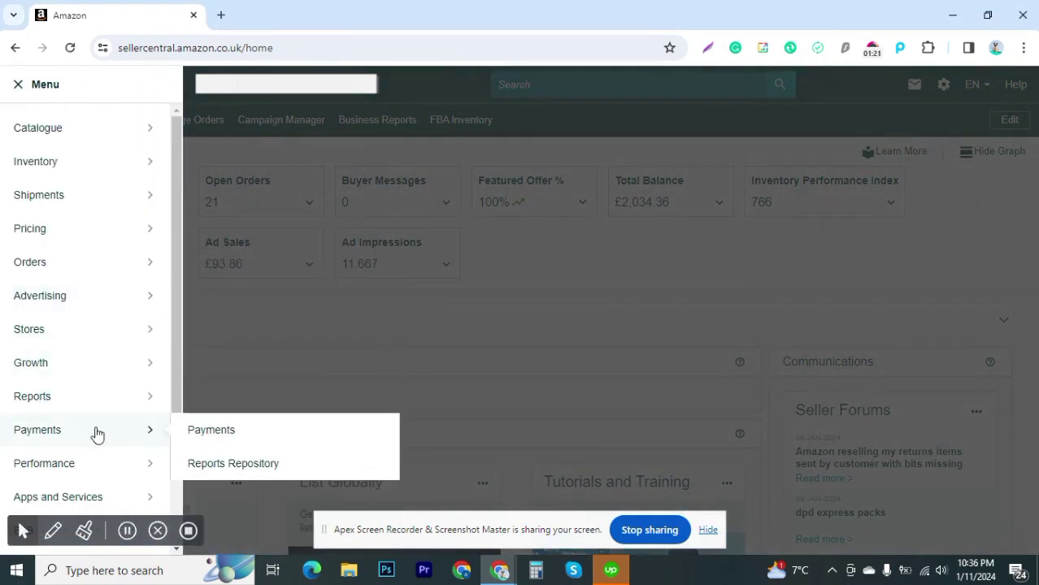
left_click(250, 434)
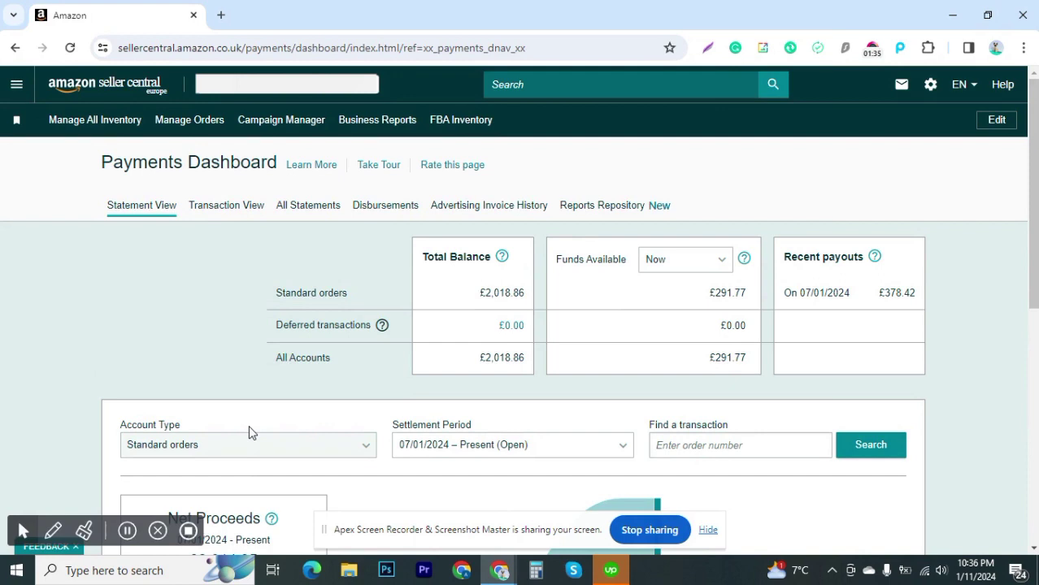
left_click(618, 207)
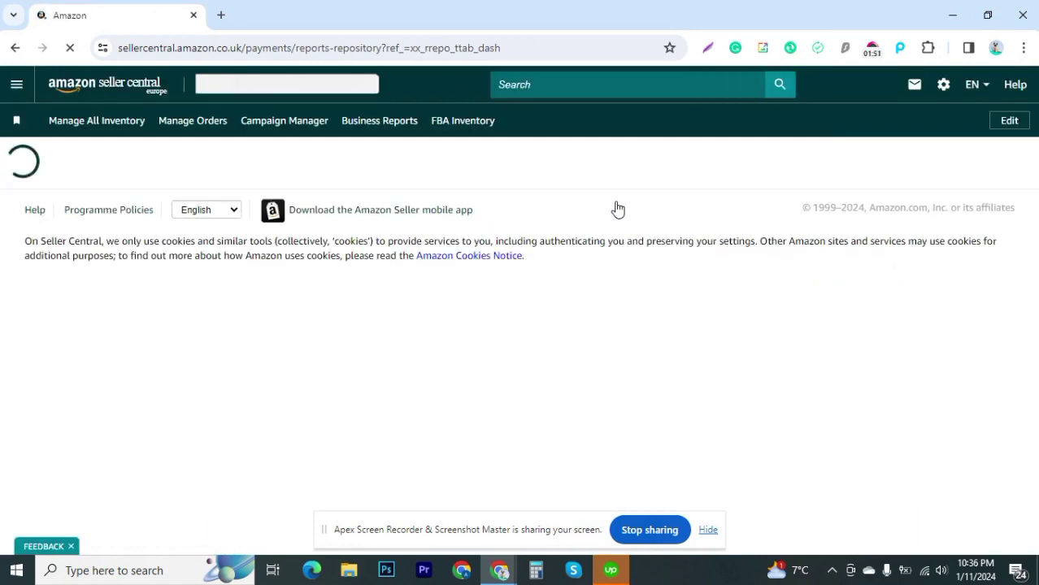
Step: Set the payments report type to Summary
scroll(130, 256, "down", 1)
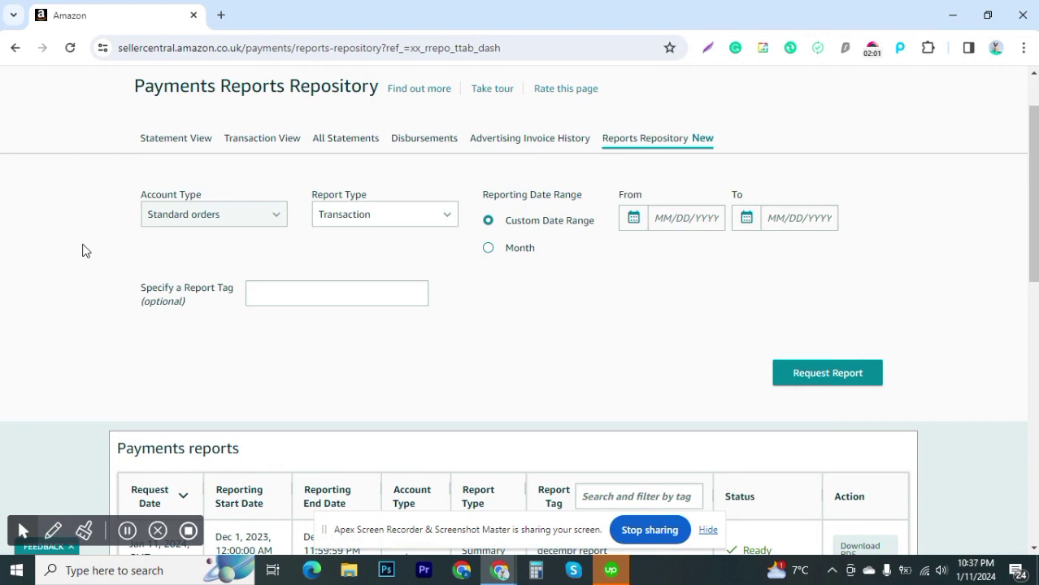
left_click(426, 224)
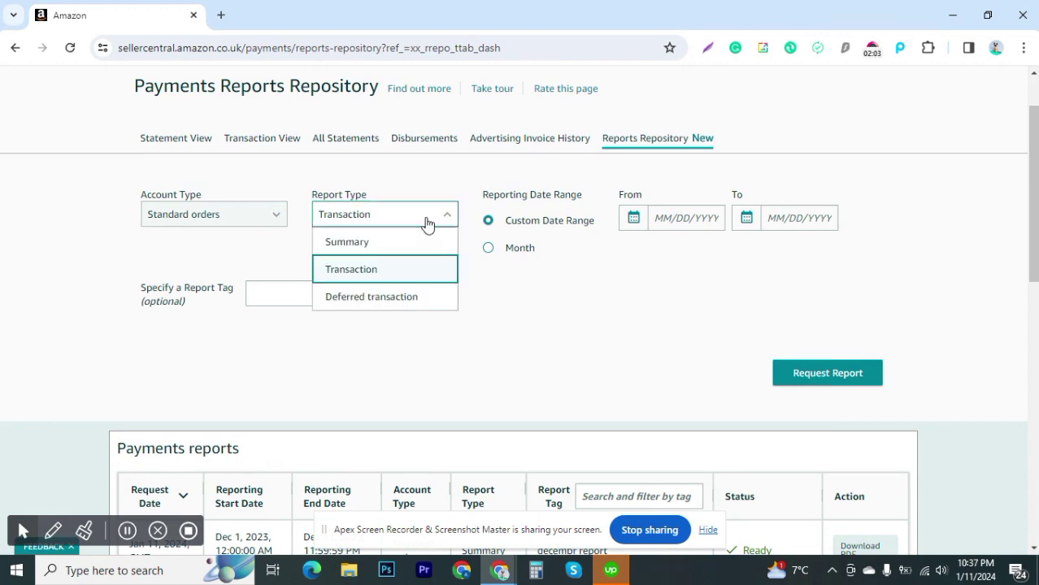
left_click(374, 246)
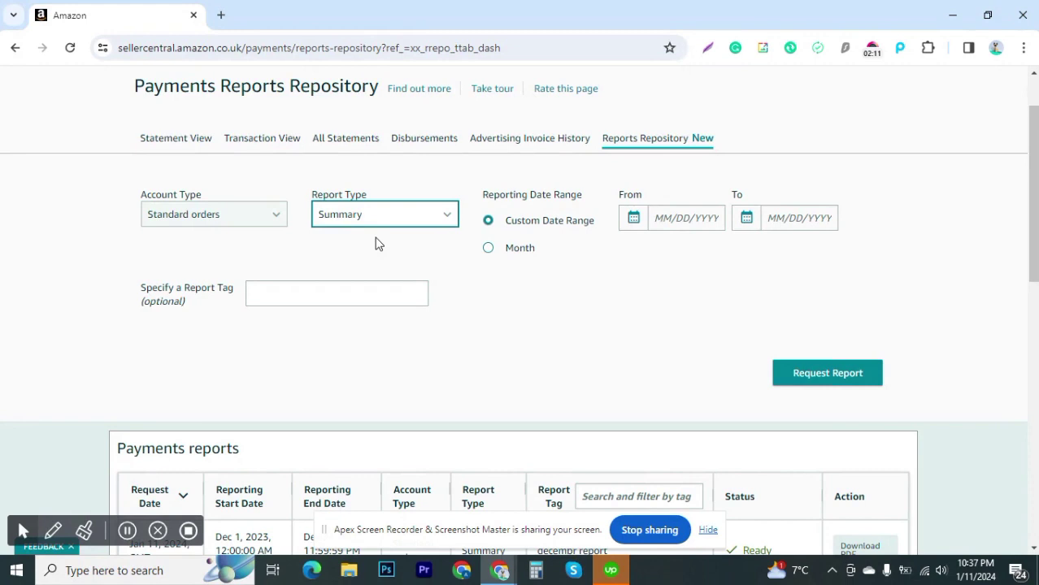
left_click(418, 222)
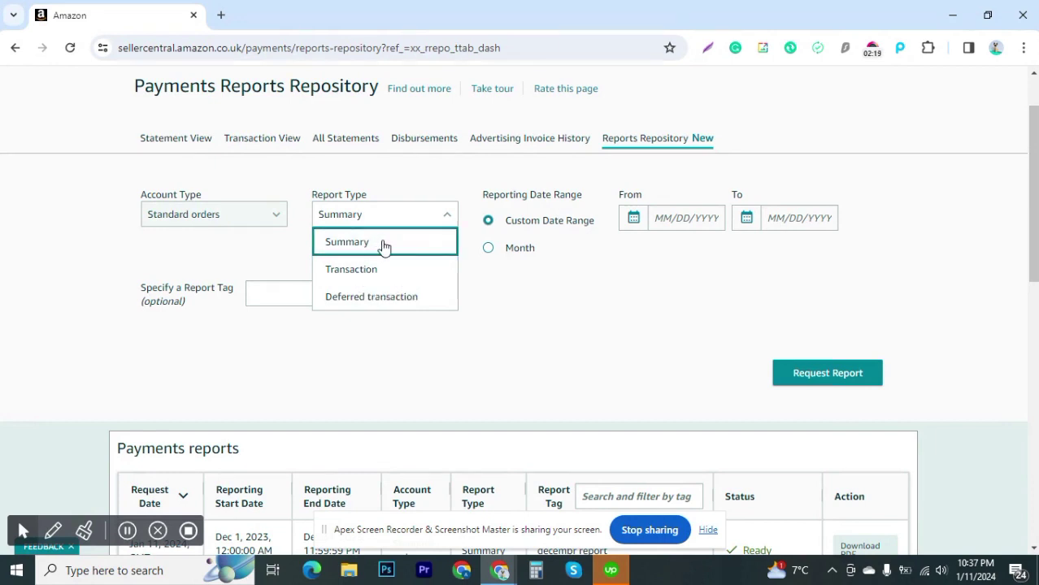
left_click(384, 246)
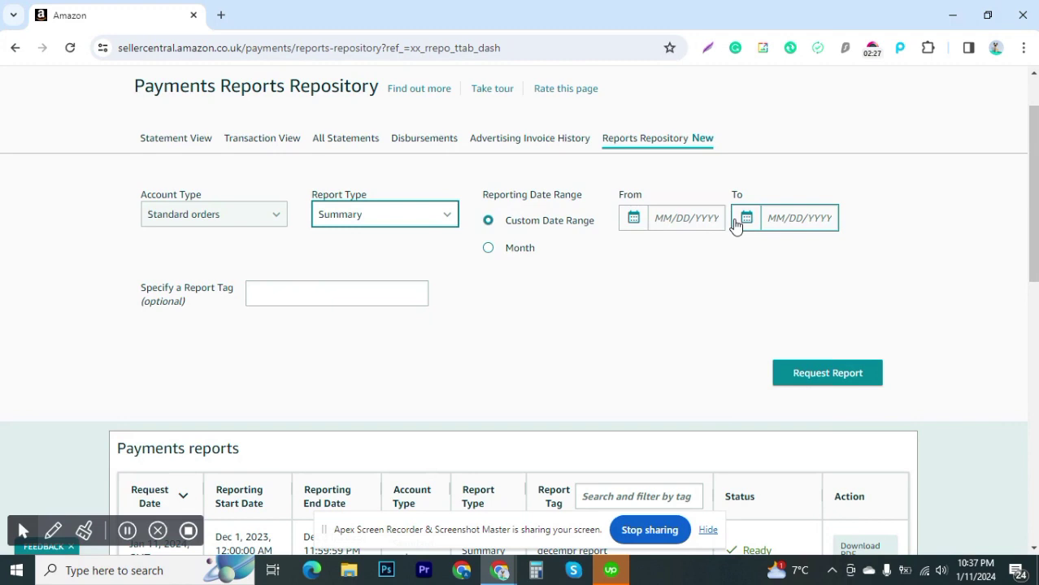
Step: Switch the reporting date range to Month and set the year to 2023
left_click(490, 250)
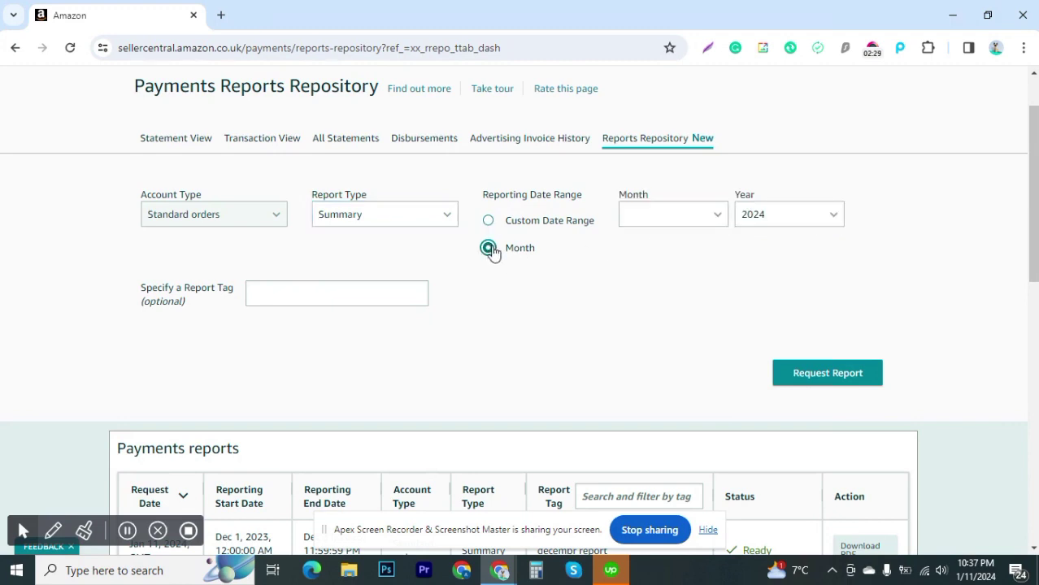
left_click(691, 221)
scroll(670, 462, "down", 3)
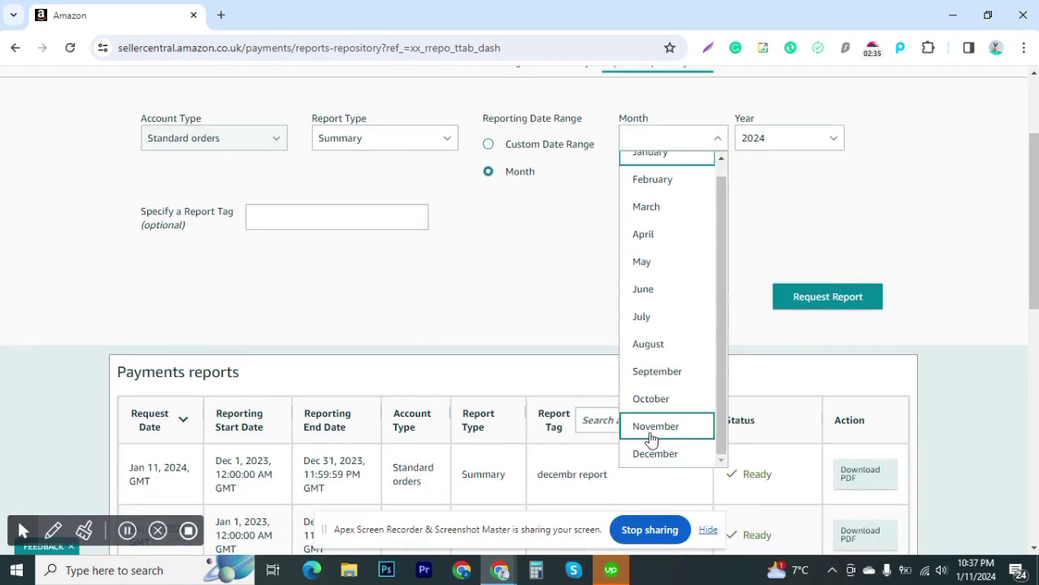
left_click(825, 130)
left_click(828, 132)
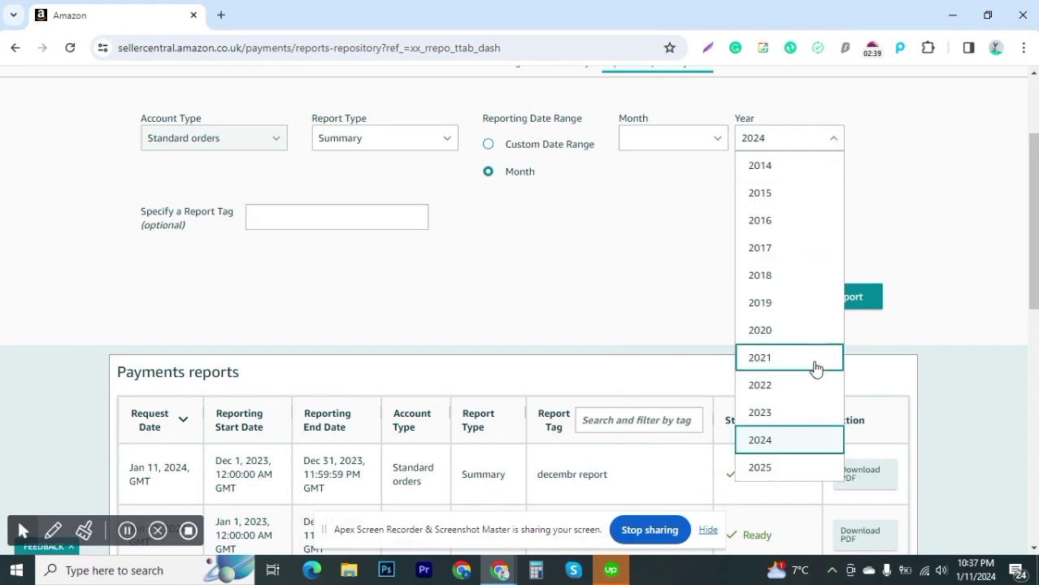
left_click(786, 419)
scroll(687, 268, "up", 1)
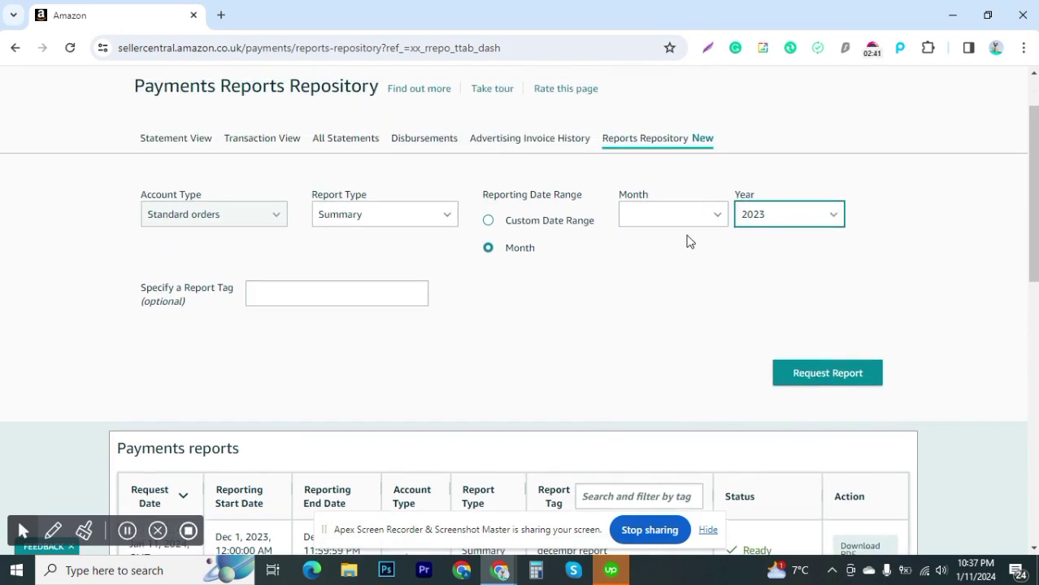
left_click(711, 221)
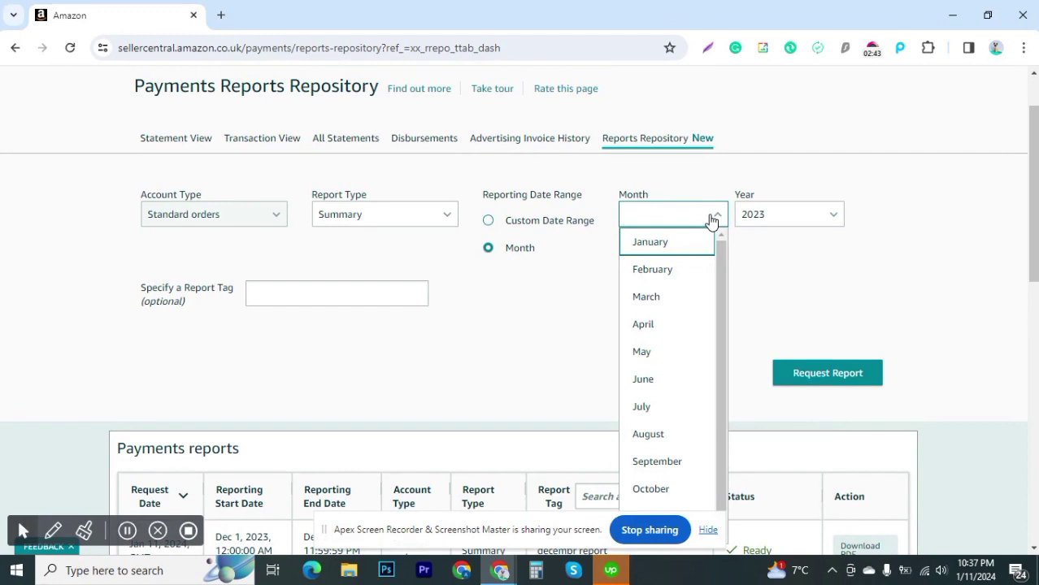
left_click(805, 216)
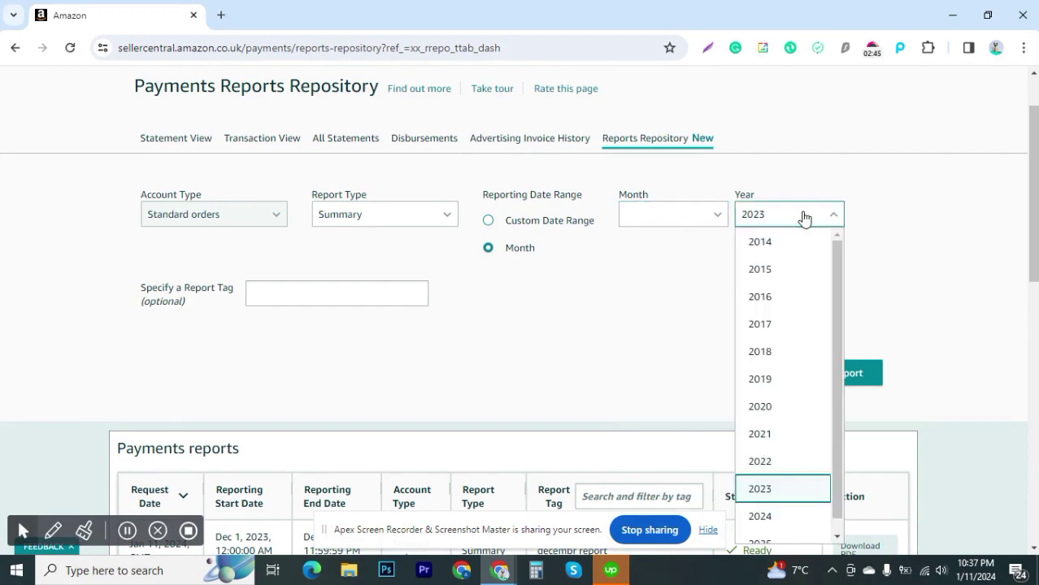
left_click(696, 220)
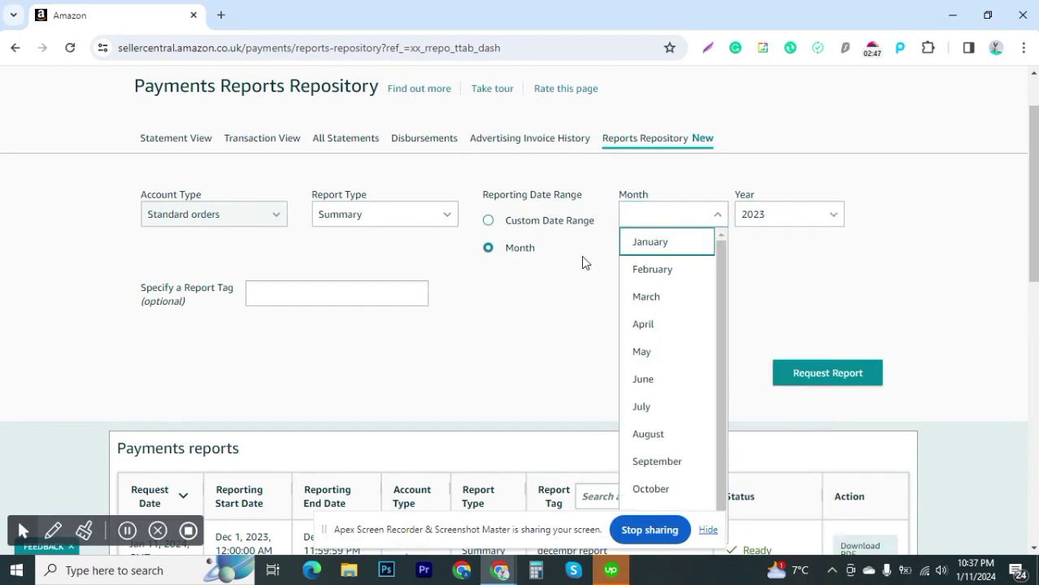
Step: Try a custom reporting date range from 12/01/2023 to 12/31/2023
left_click(488, 220)
left_click(690, 217)
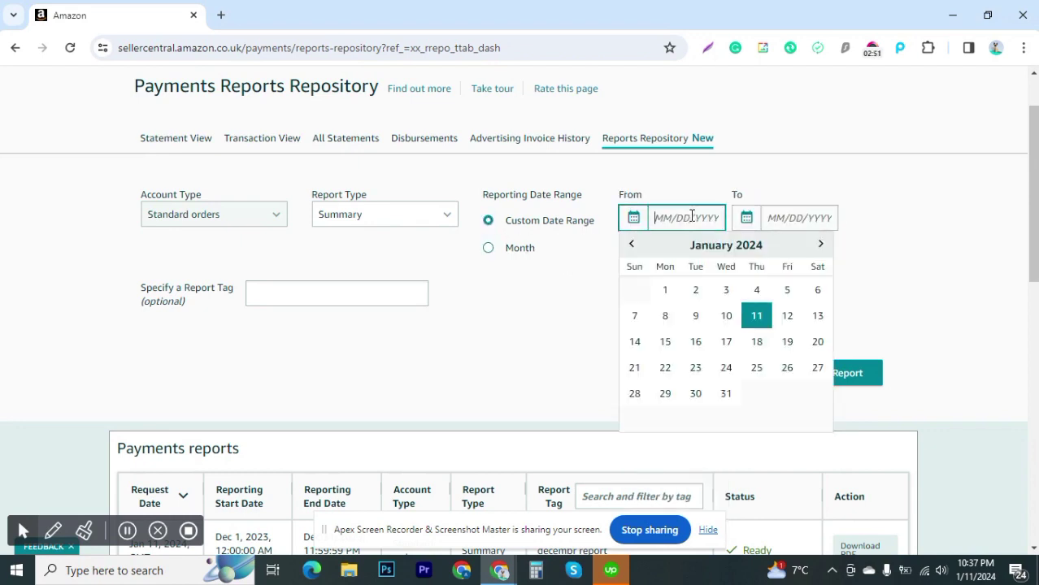
left_click(631, 243)
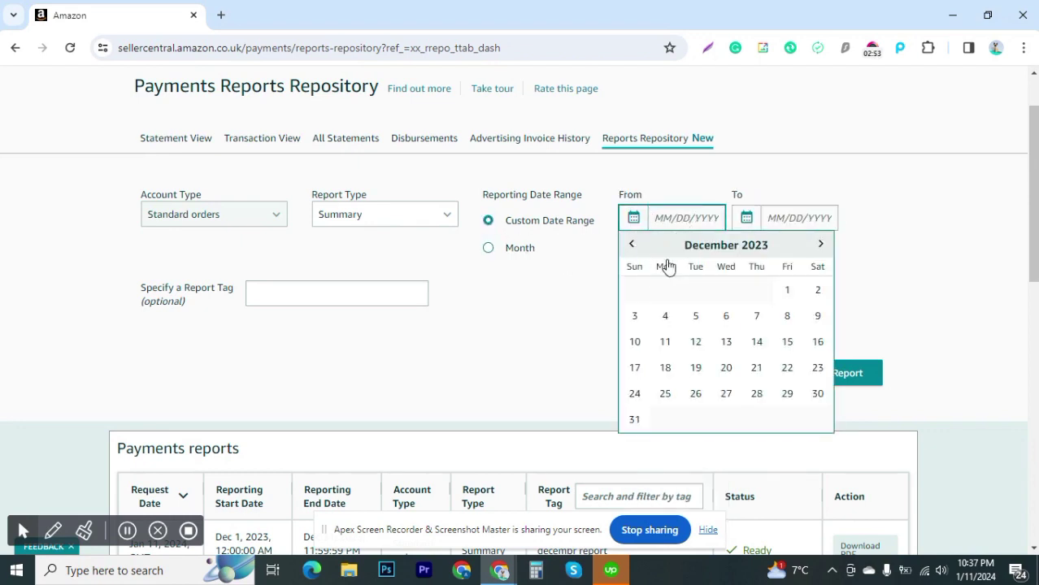
left_click(784, 292)
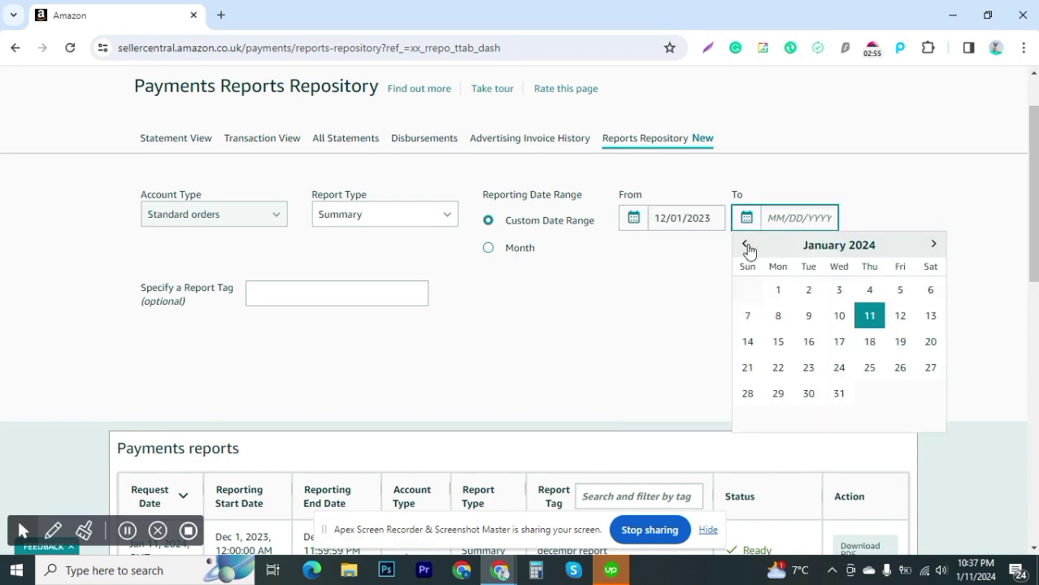
left_click(745, 245)
left_click(747, 420)
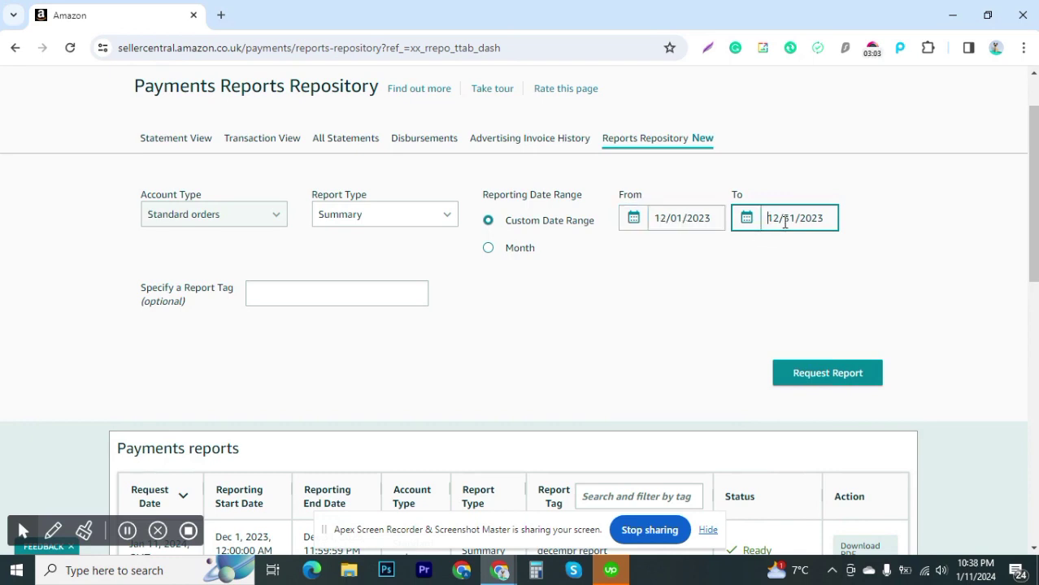
Step: Set the reporting date range back to Month and choose December as the month
left_click(488, 248)
left_click(668, 221)
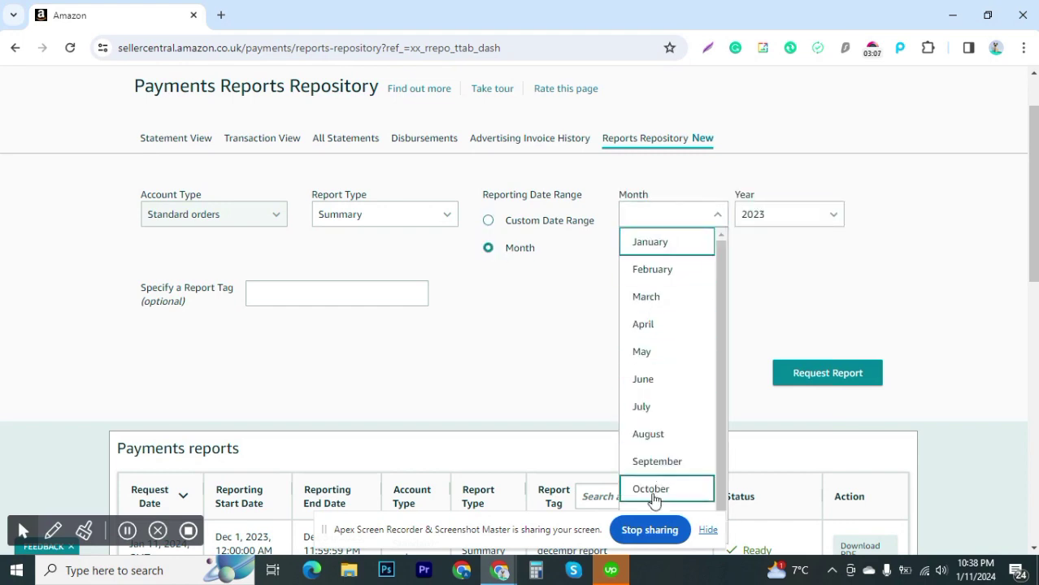
scroll(660, 480, "down", 1)
scroll(659, 471, "down", 1)
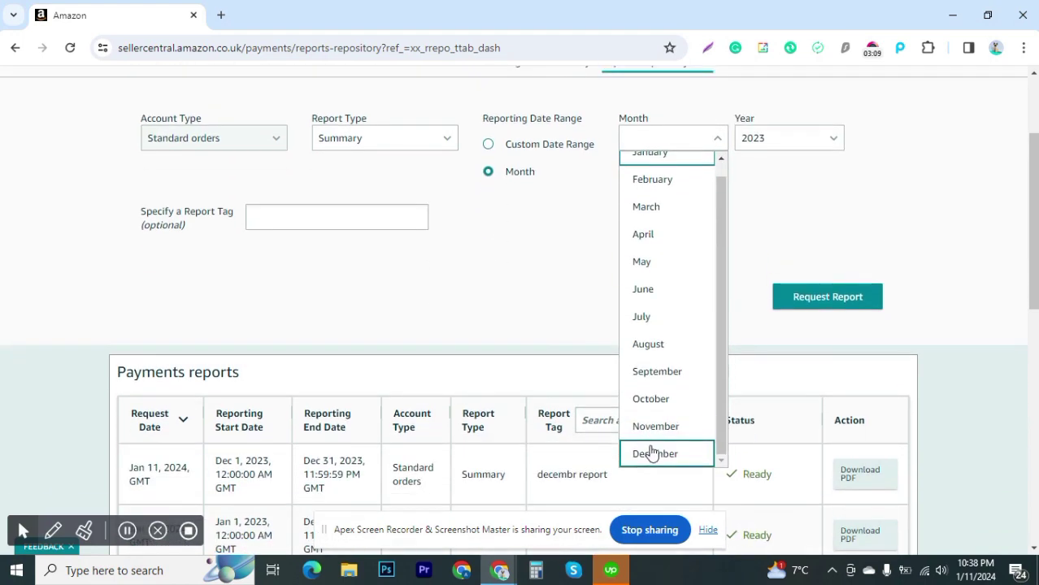
left_click(665, 461)
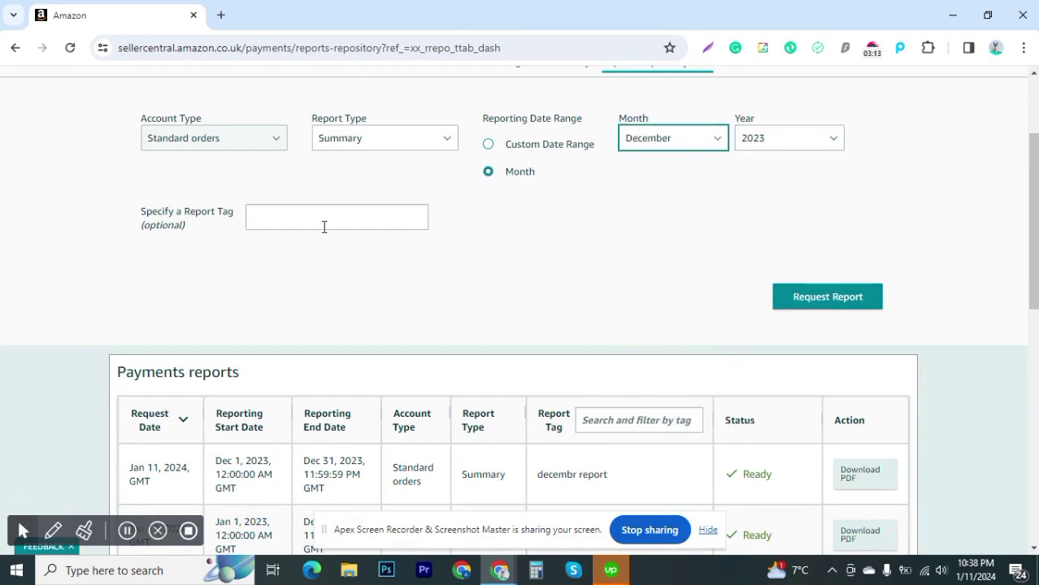
Step: Enter "December Report" as the optional report tag for the request
scroll(310, 221, "up", 1)
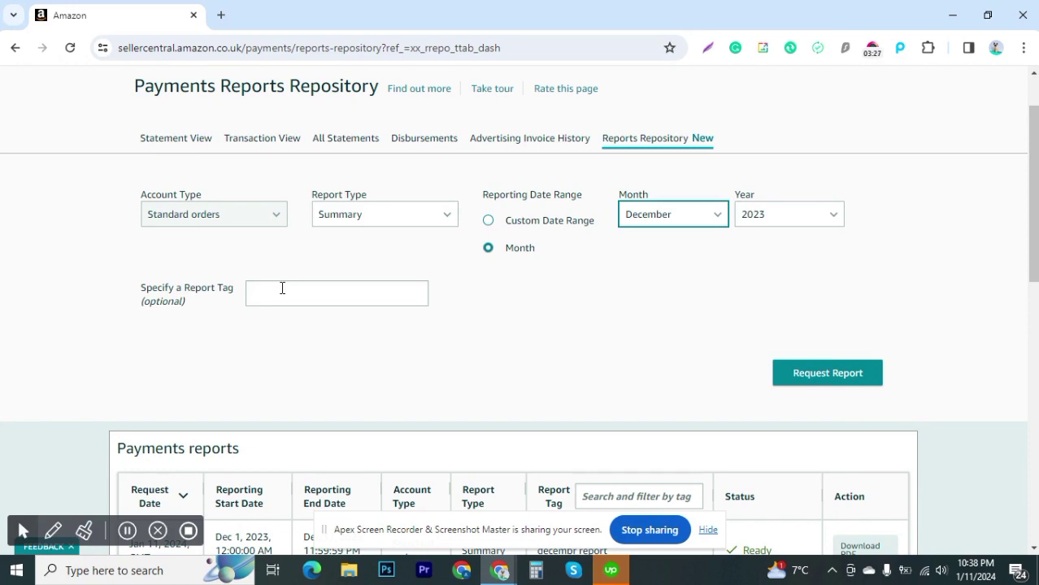
scroll(556, 304, "down", 3)
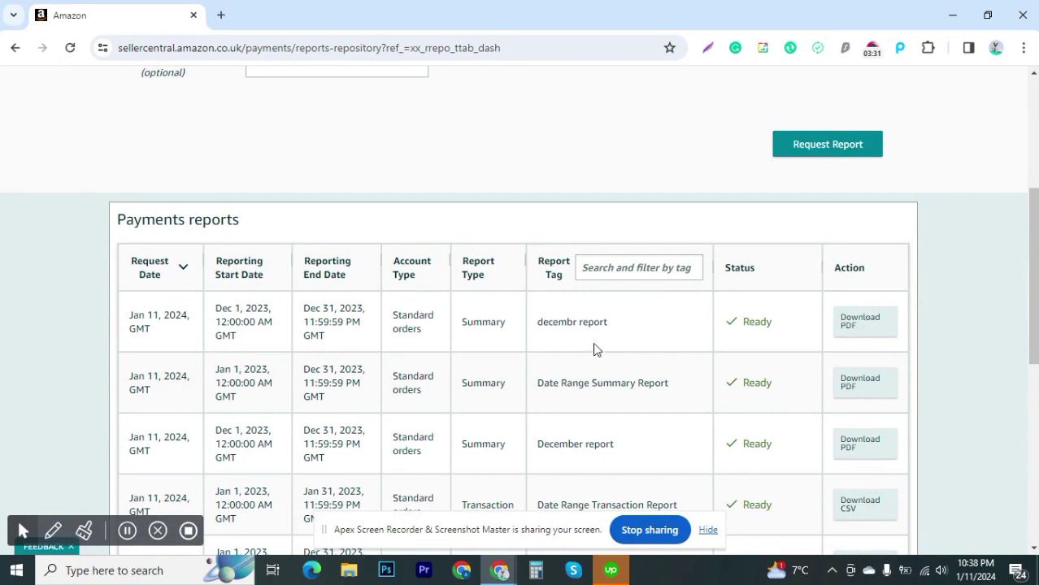
left_click(624, 273)
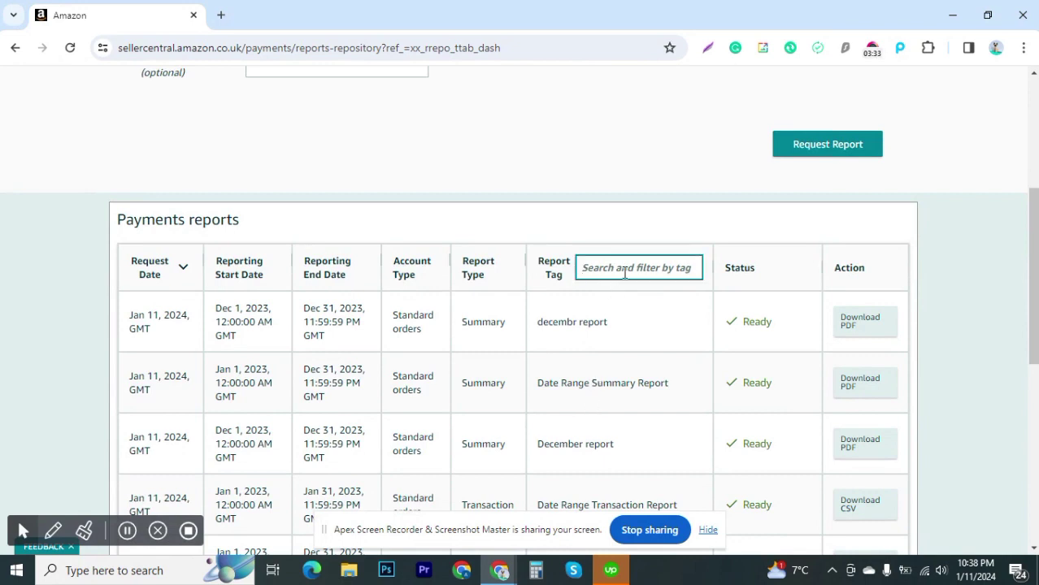
scroll(625, 273, "up", 2)
left_click(285, 220)
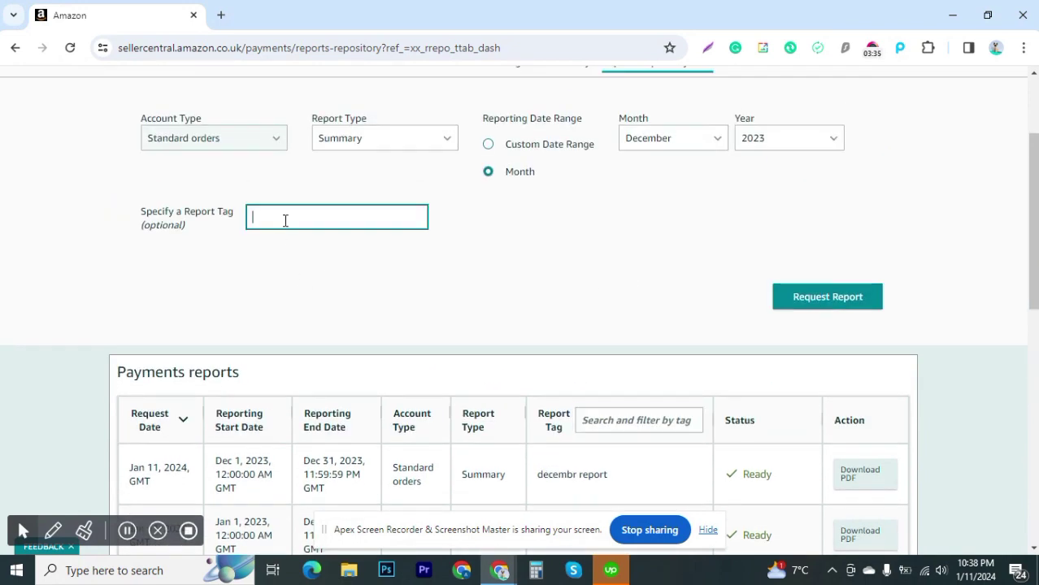
type("DE")
key("BackSpace")
type("ecember report")
left_click(305, 217)
key("BackSpace")
type("R")
Step: Request the December 2023 summary report and refresh its status in the payments reports list
scroll(533, 275, "down", 2)
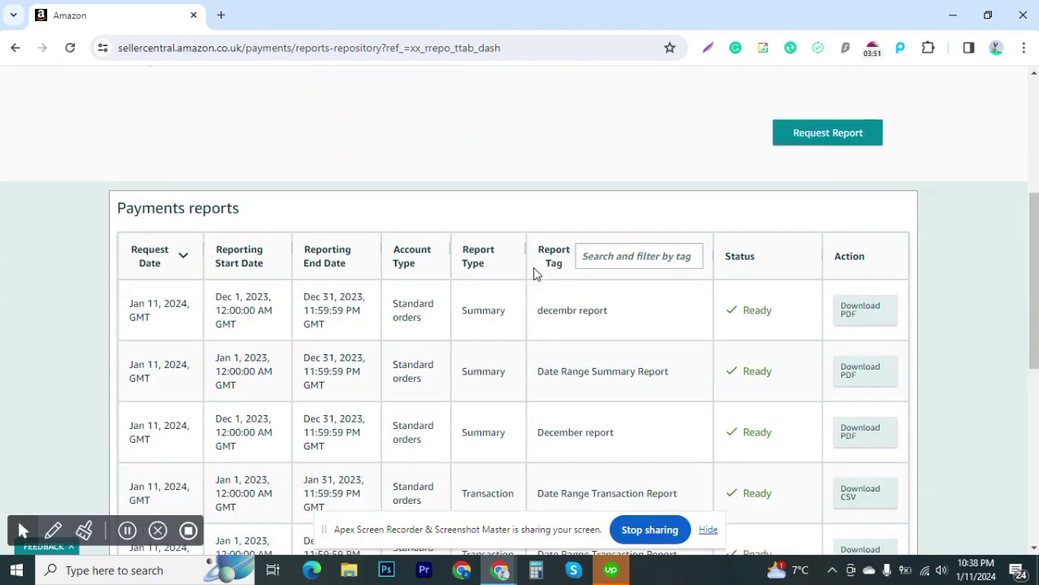
scroll(534, 313, "up", 3)
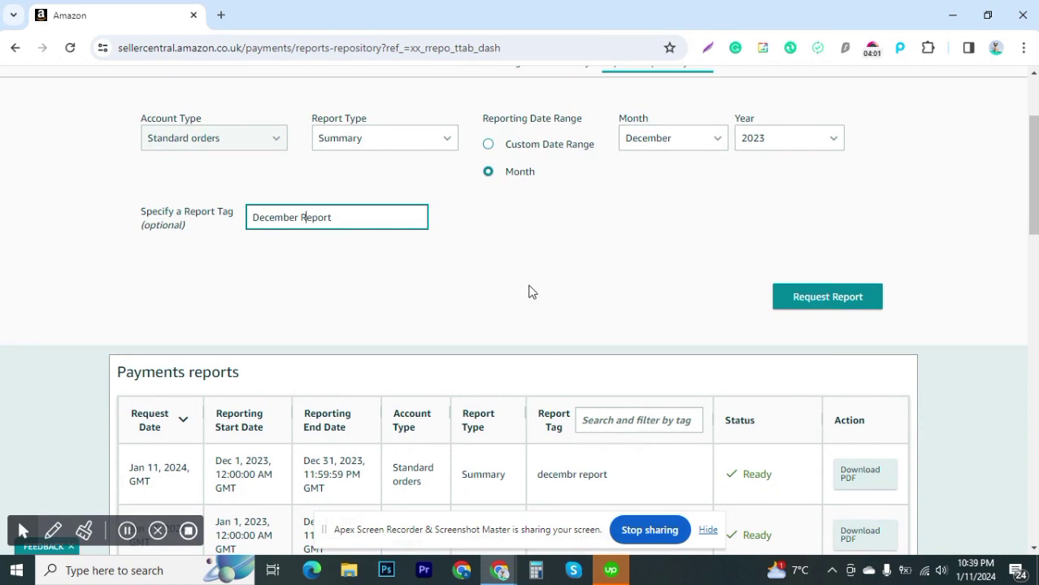
scroll(528, 291, "up", 1)
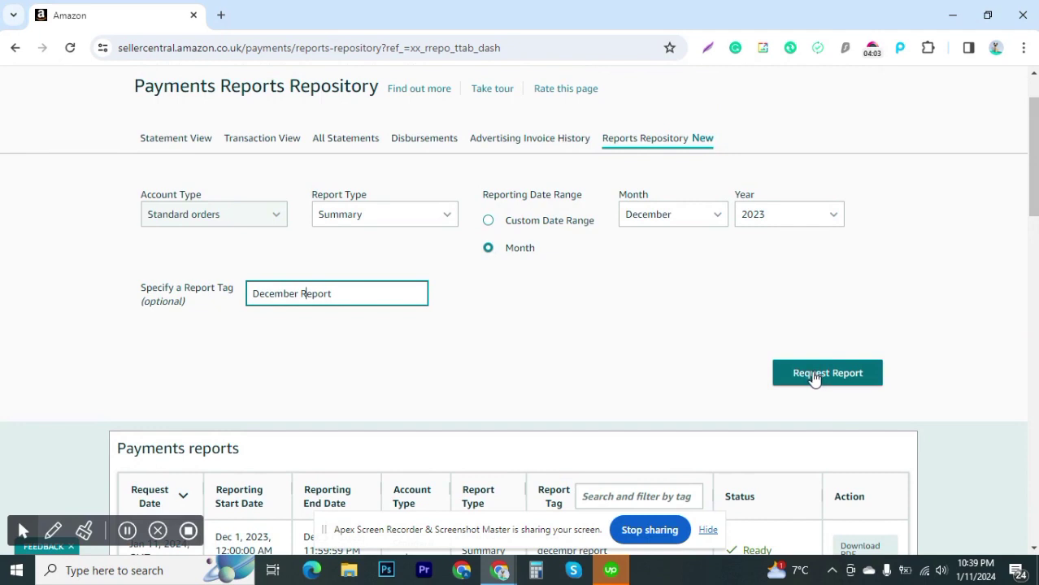
left_click(814, 379)
scroll(612, 317, "down", 2)
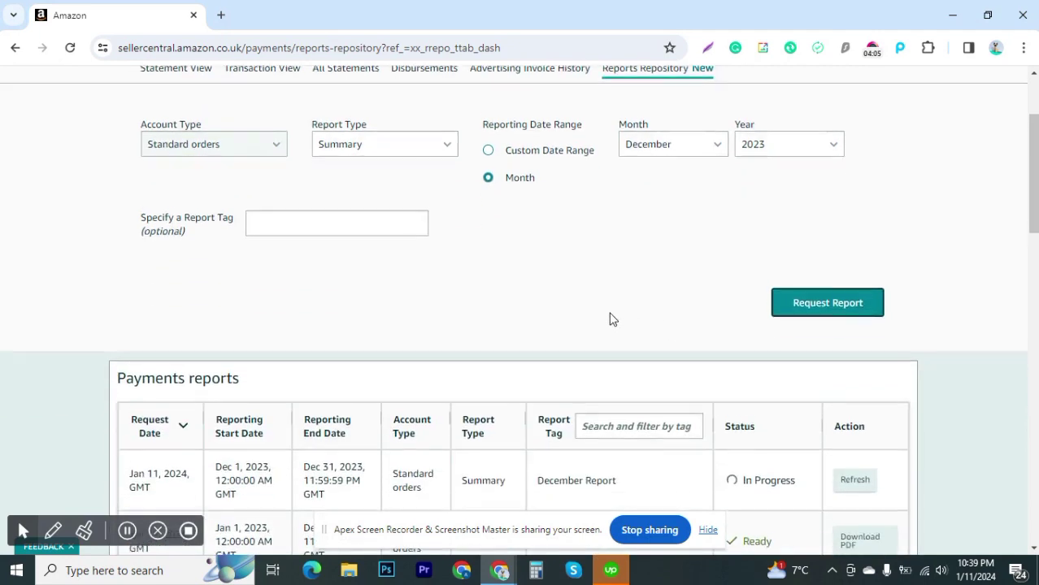
scroll(605, 250, "down", 1)
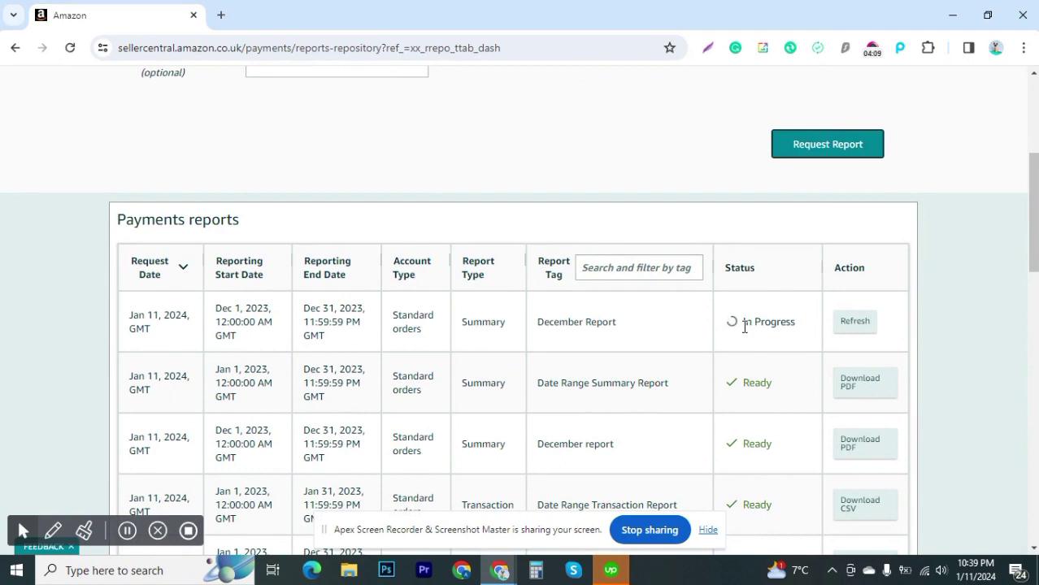
left_click(866, 335)
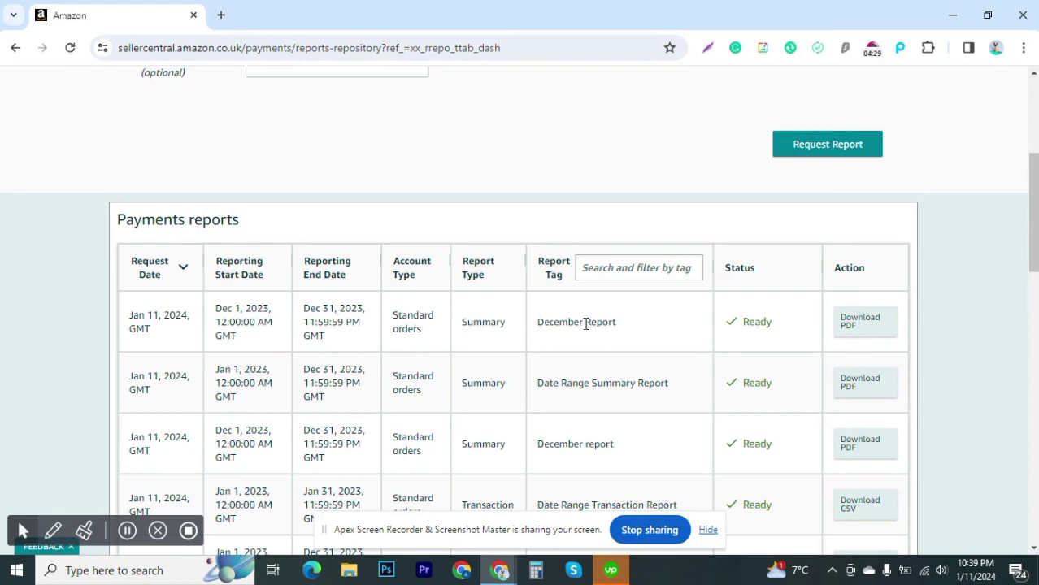
Step: Download the PDF of the newly requested December Report and open the file
left_click(878, 323)
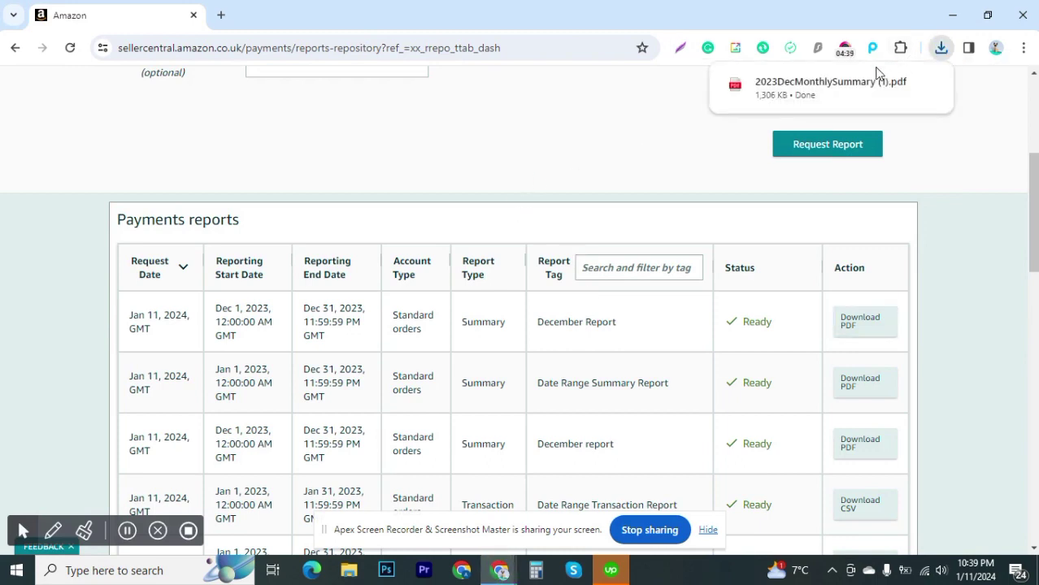
left_click(828, 84)
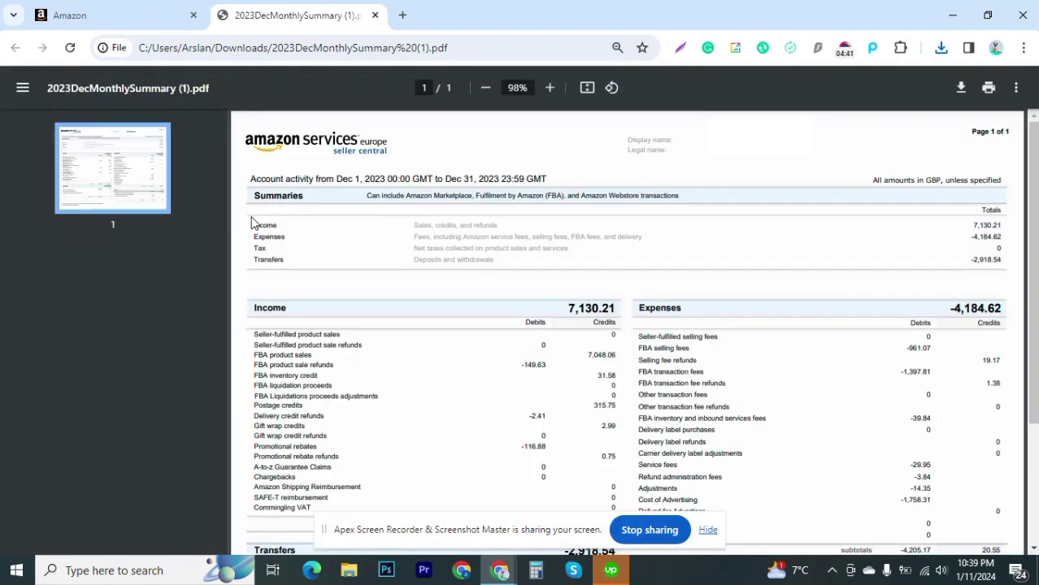
Step: Review the Summaries section of the December report, highlighting the Income and Transfers entries and the Transfers total
scroll(251, 224, "down", 2)
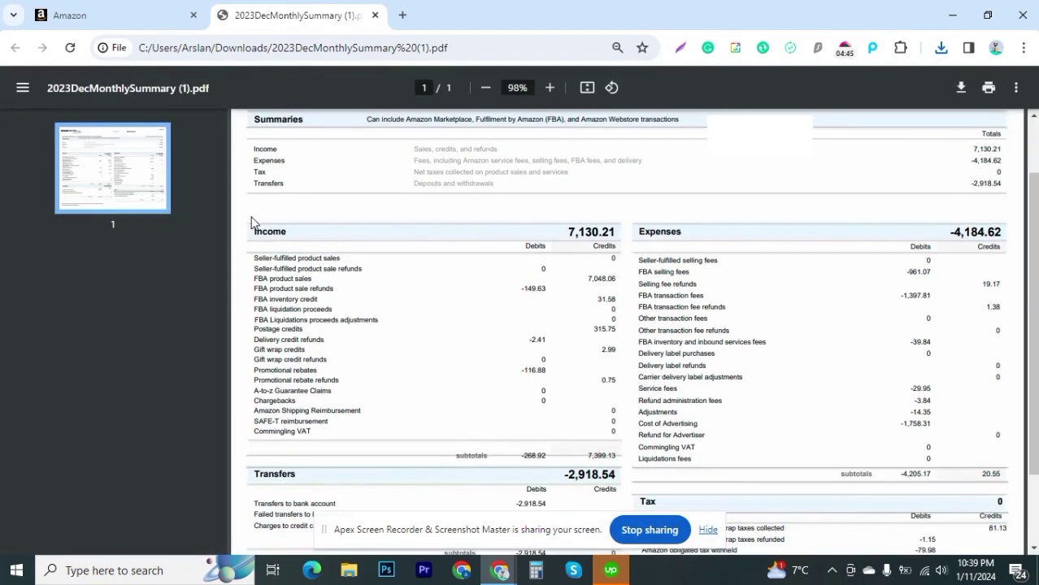
scroll(409, 268, "up", 2)
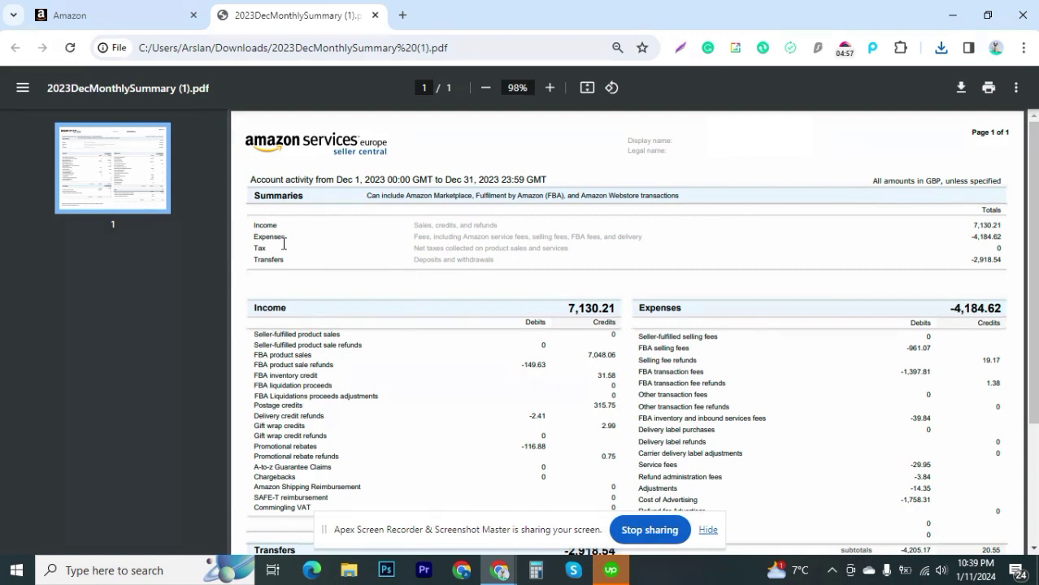
scroll(280, 240, "down", 1)
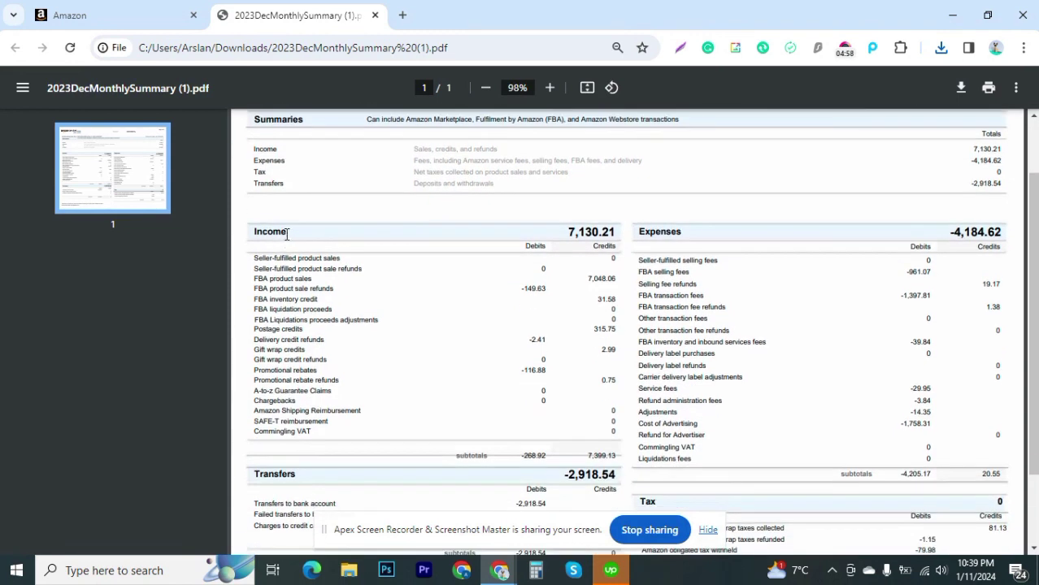
double_click(264, 149)
left_click_drag(253, 186, 332, 193)
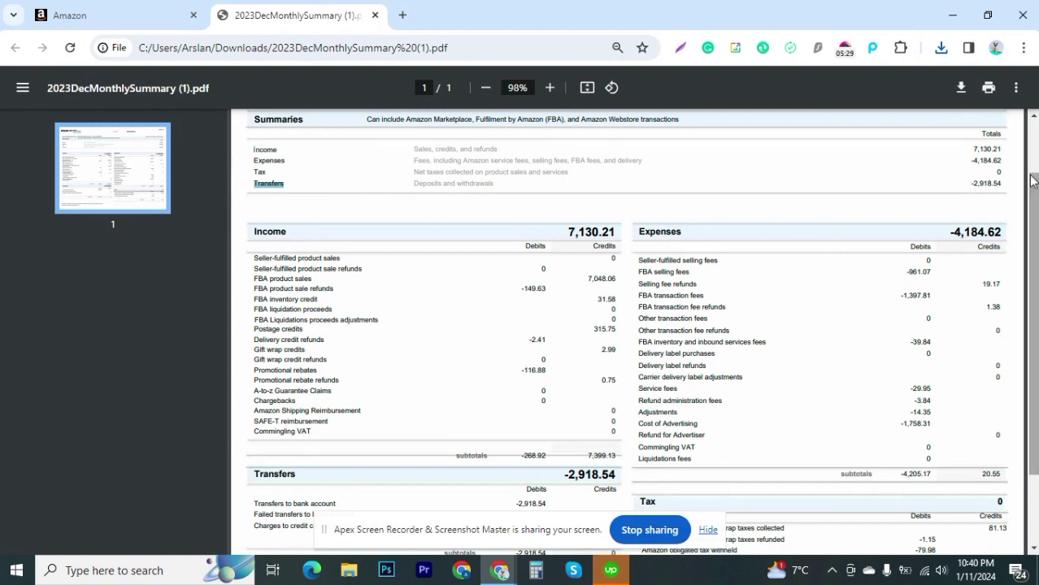
left_click_drag(971, 184, 1004, 182)
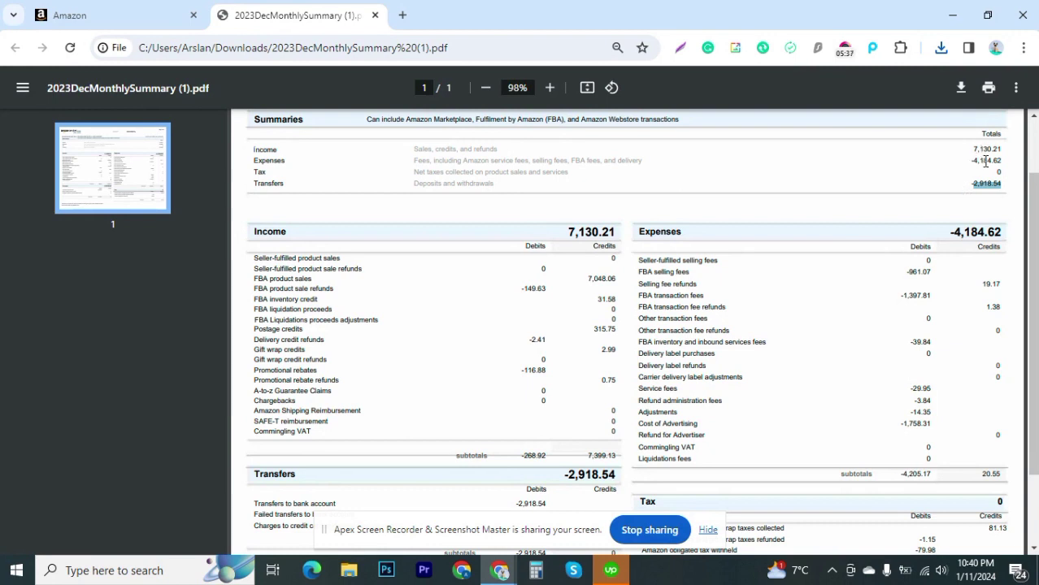
left_click(973, 186)
scroll(773, 209, "down", 1)
scroll(588, 234, "up", 1)
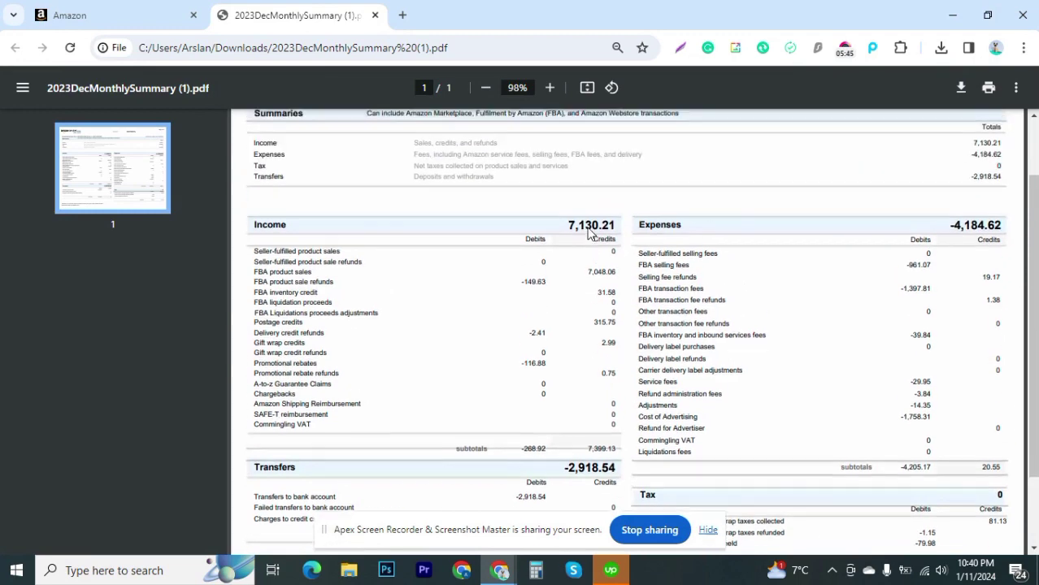
scroll(588, 234, "up", 1)
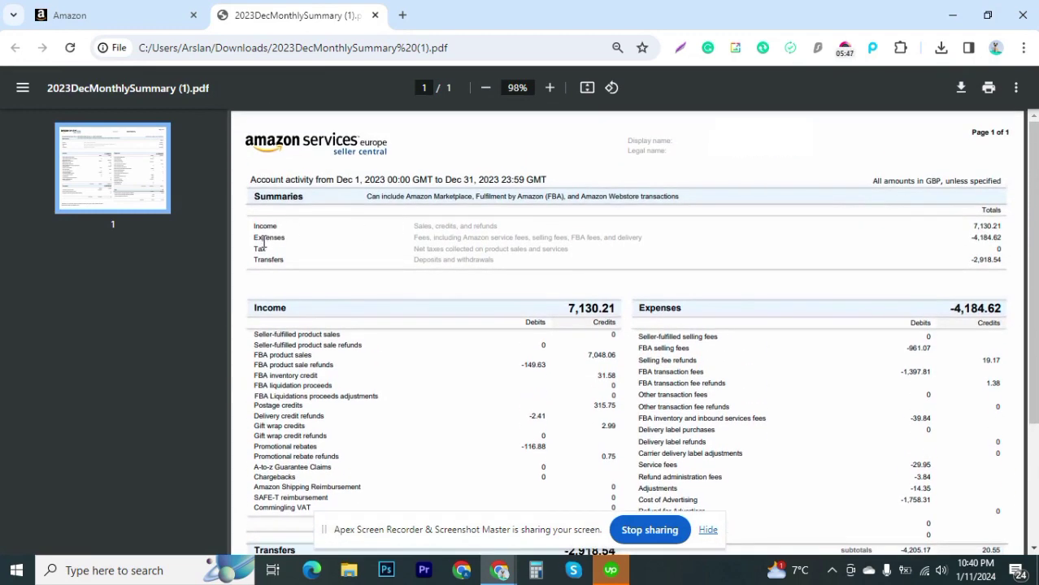
Step: Examine the Income section's debits and credits, highlighting the FBA product sales and refund amounts and the SAFE-T reimbursement line
scroll(291, 232, "down", 1)
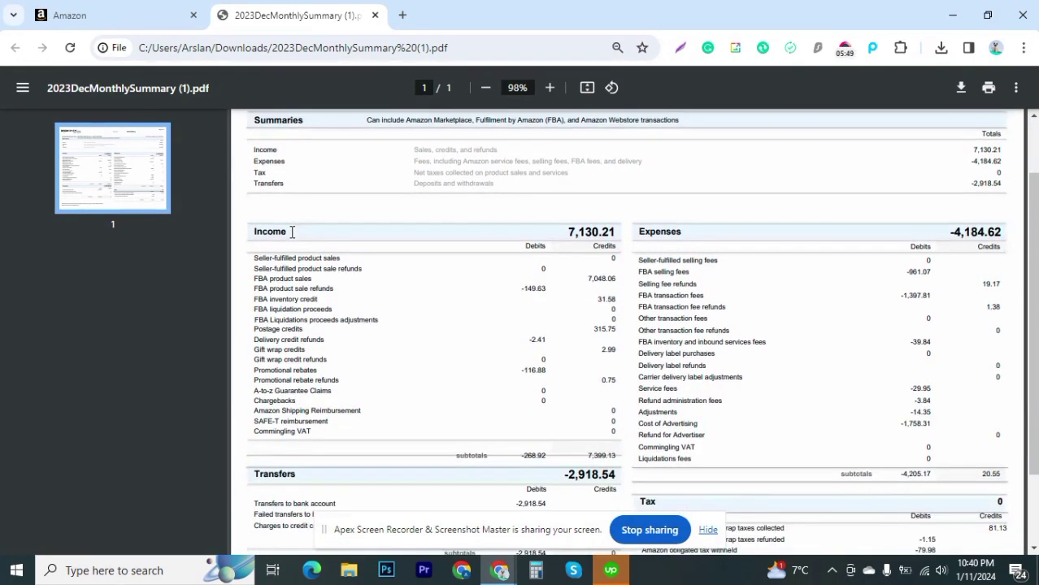
scroll(292, 231, "down", 1)
scroll(292, 232, "up", 1)
scroll(521, 323, "down", 1)
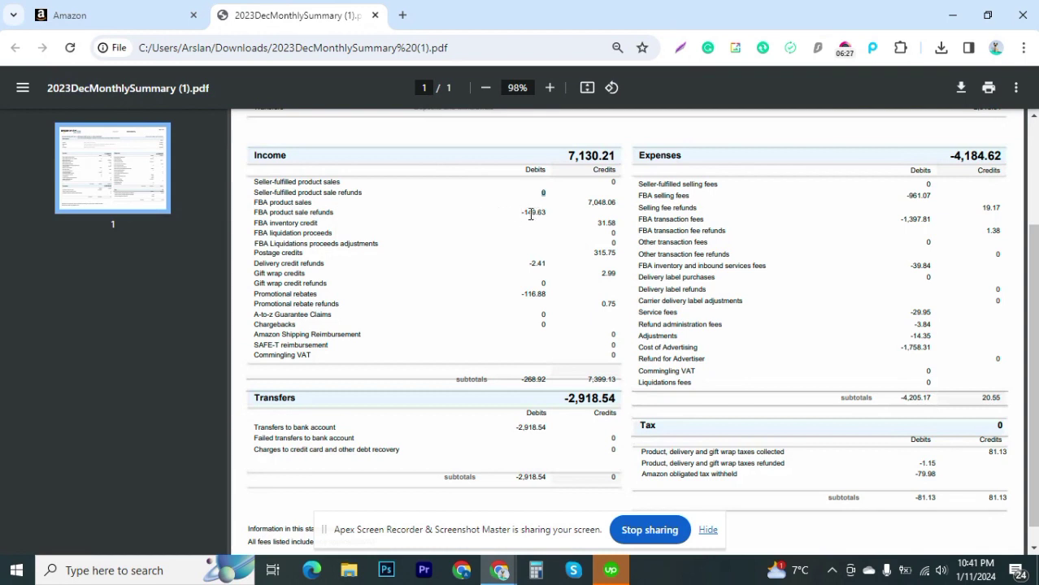
left_click_drag(550, 213, 517, 213)
left_click_drag(588, 202, 611, 203)
key("ctrl+a")
left_click(298, 222)
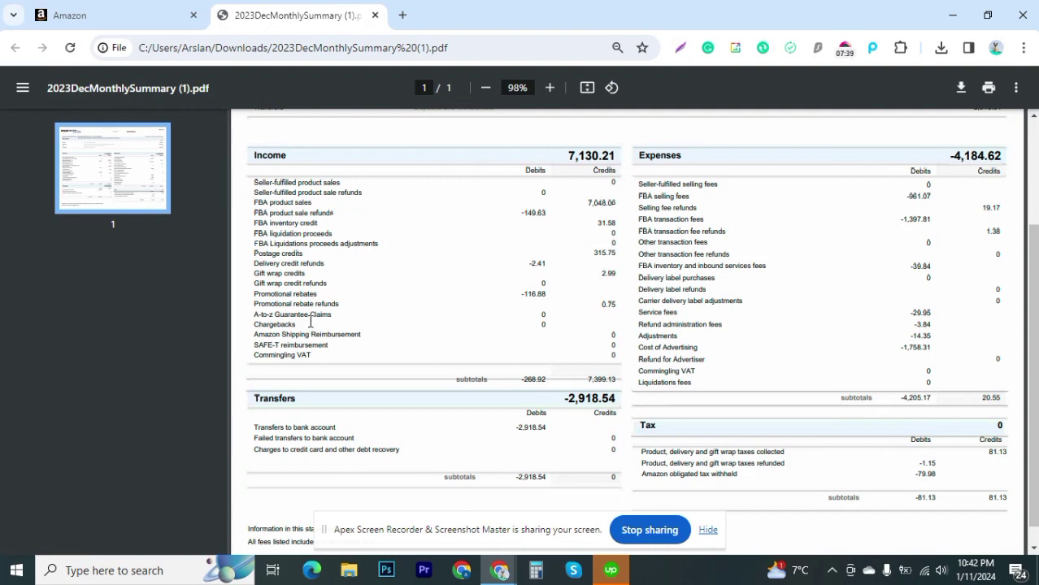
scroll(343, 318, "down", 1)
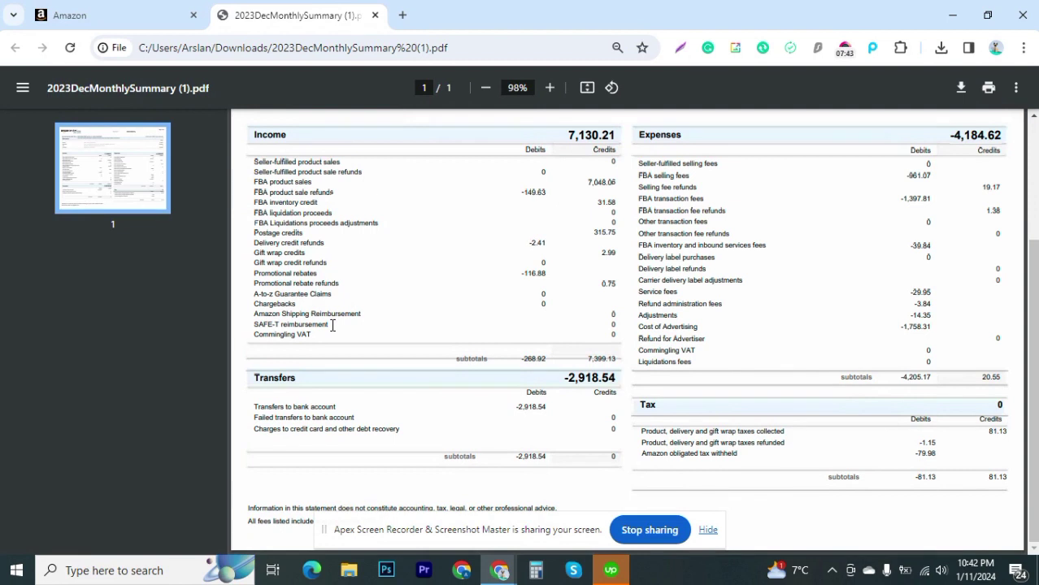
left_click_drag(332, 325, 275, 326)
Step: Examine the fee lines in the Expenses section and highlight the Cost of Advertising debit amount
scroll(761, 278, "up", 1)
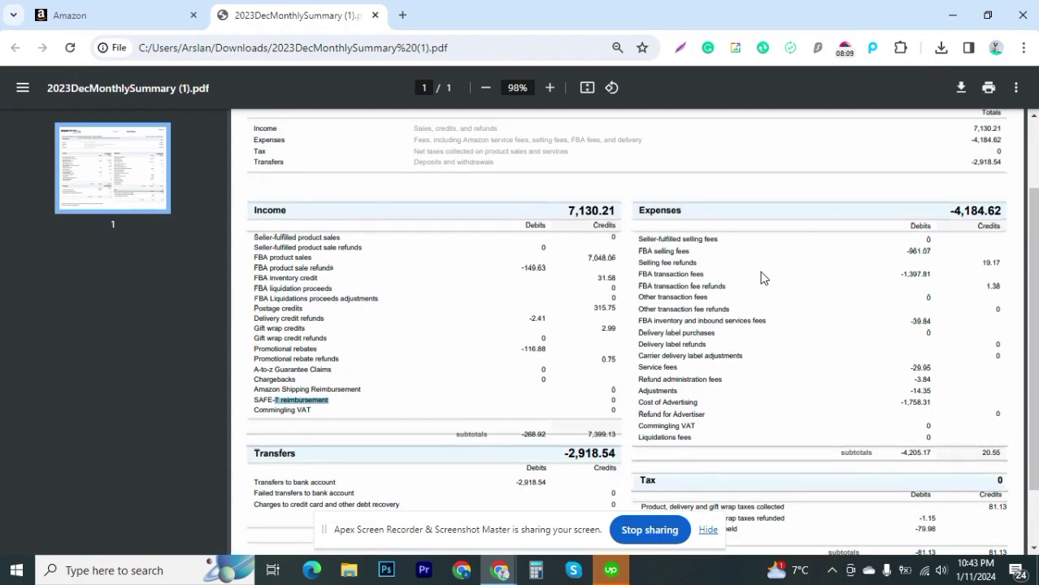
scroll(726, 246, "down", 1)
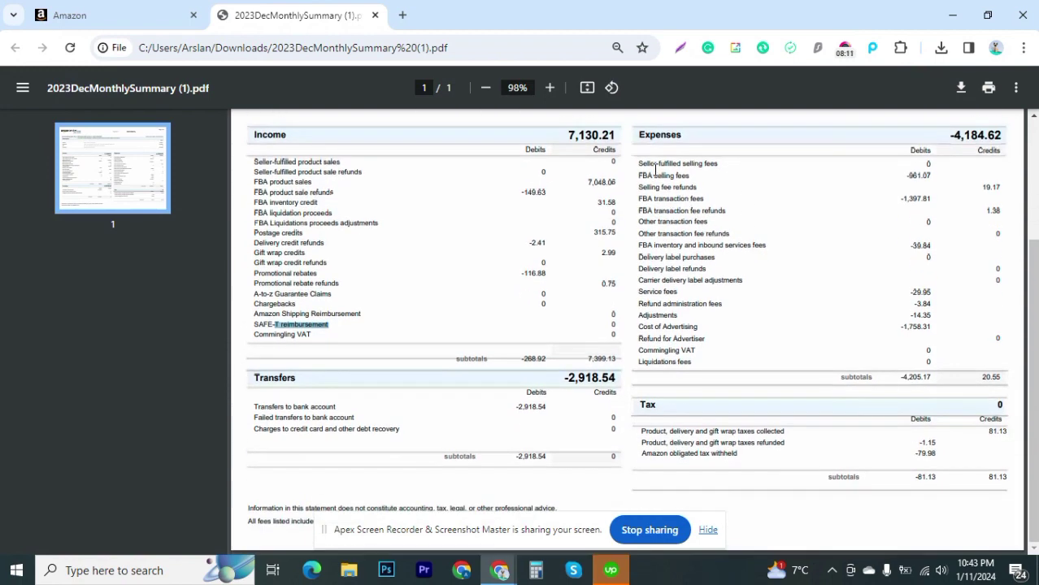
scroll(716, 198, "up", 1)
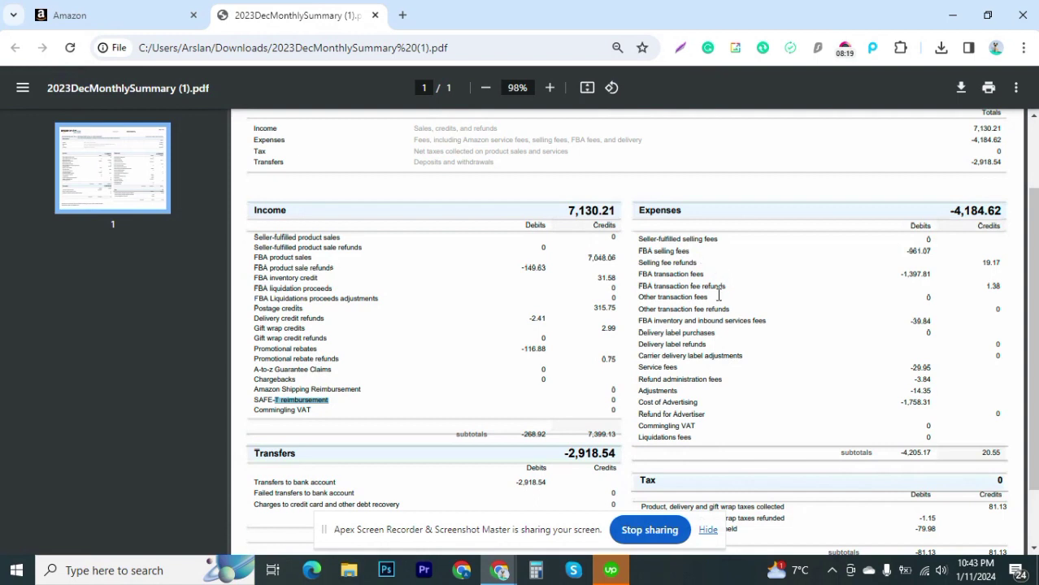
scroll(717, 293, "down", 1)
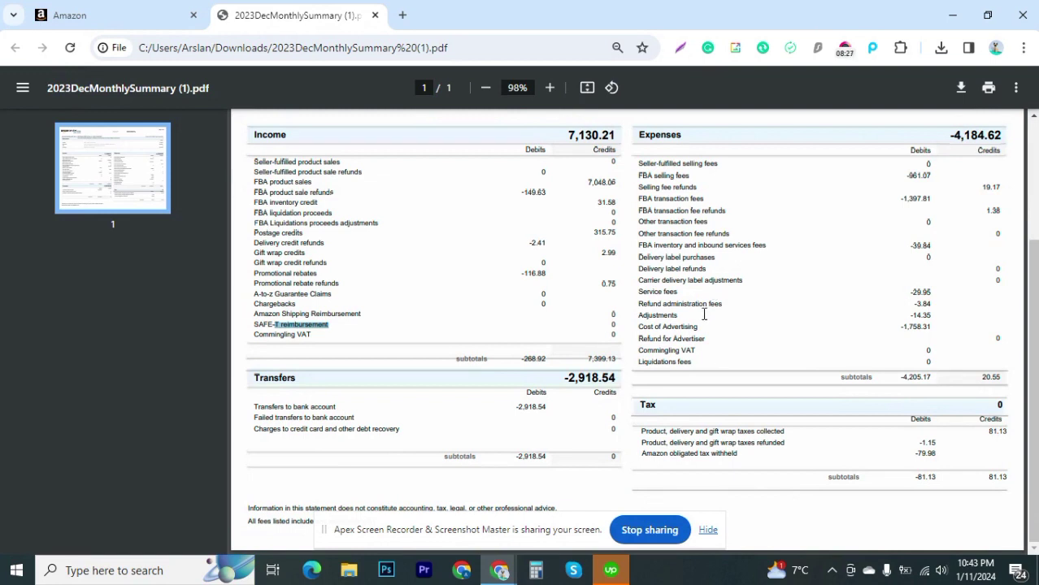
left_click(642, 326)
left_click_drag(643, 326, 896, 326)
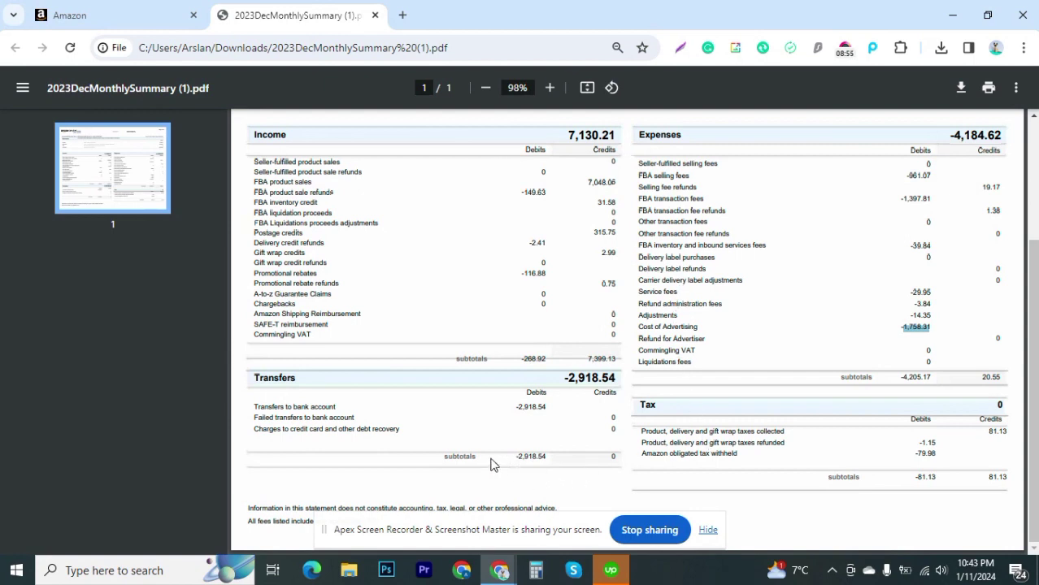
Step: Examine the Transfers section and highlight its subtotals label
double_click(458, 457)
scroll(572, 469, "up", 1)
scroll(571, 464, "down", 1)
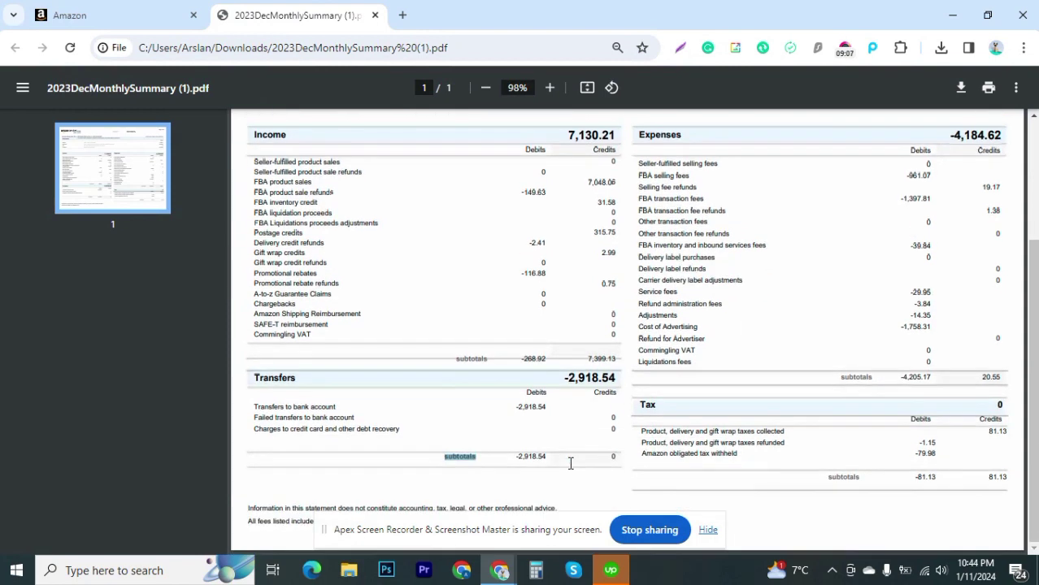